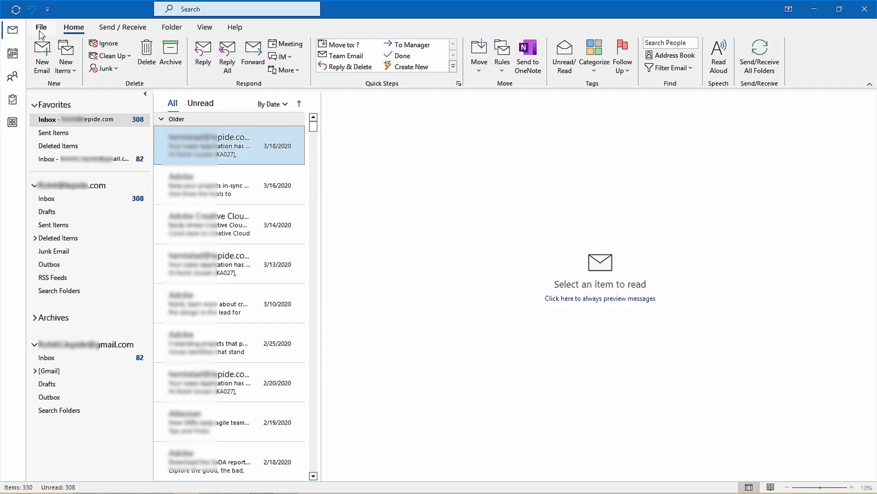
Step: Review the Data Files list in Account Settings and select the default account's data file
click(40, 31)
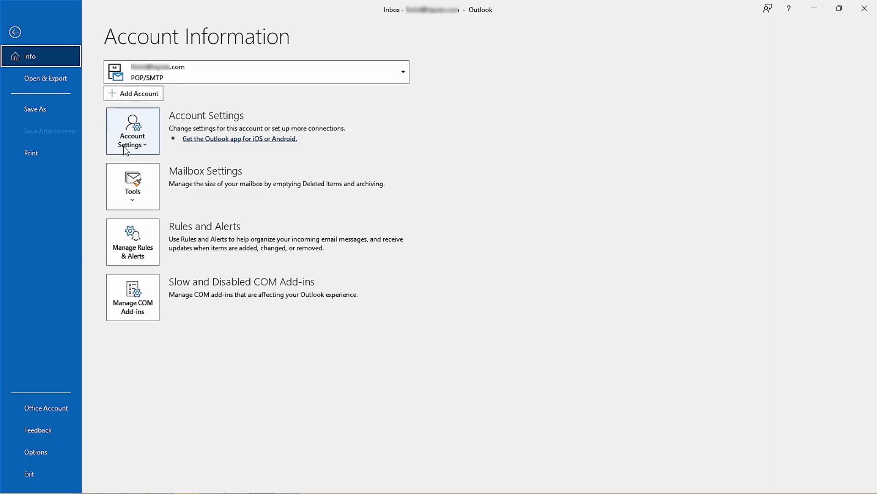
click(141, 146)
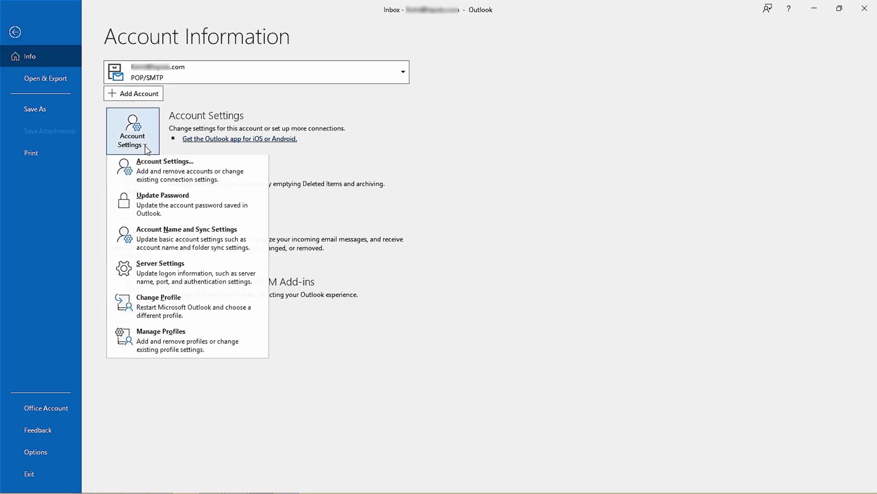
click(184, 173)
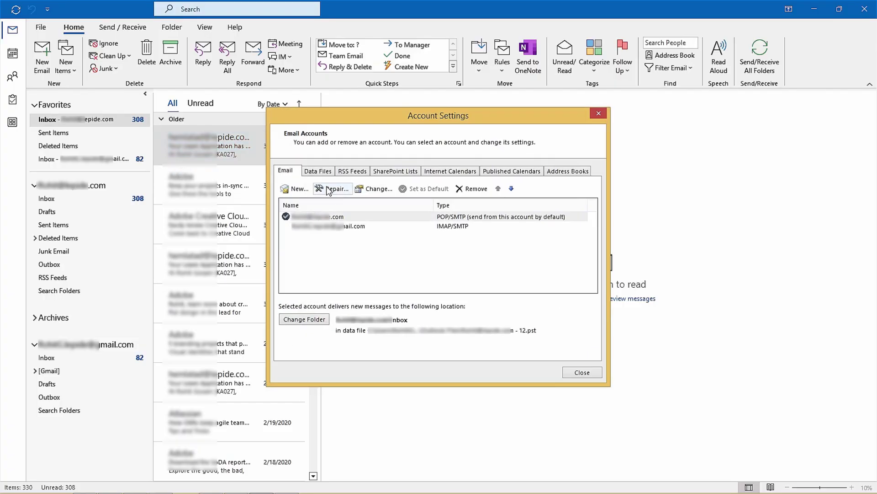
click(322, 177)
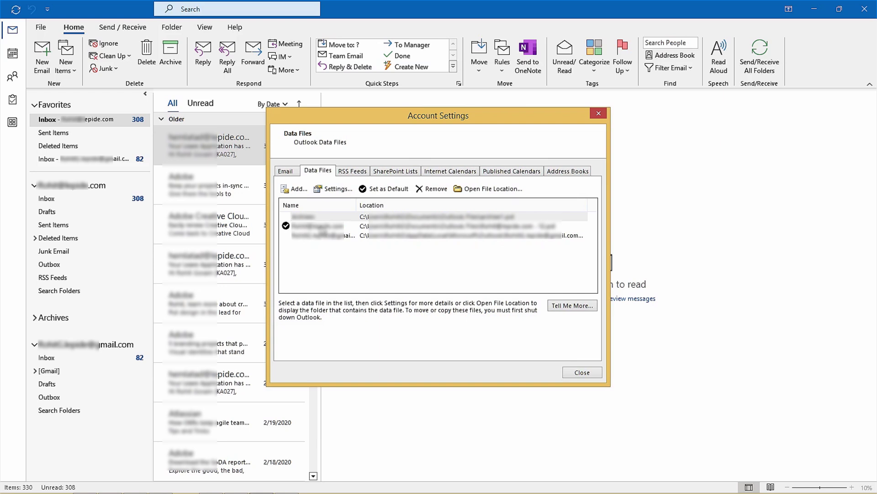
click(449, 227)
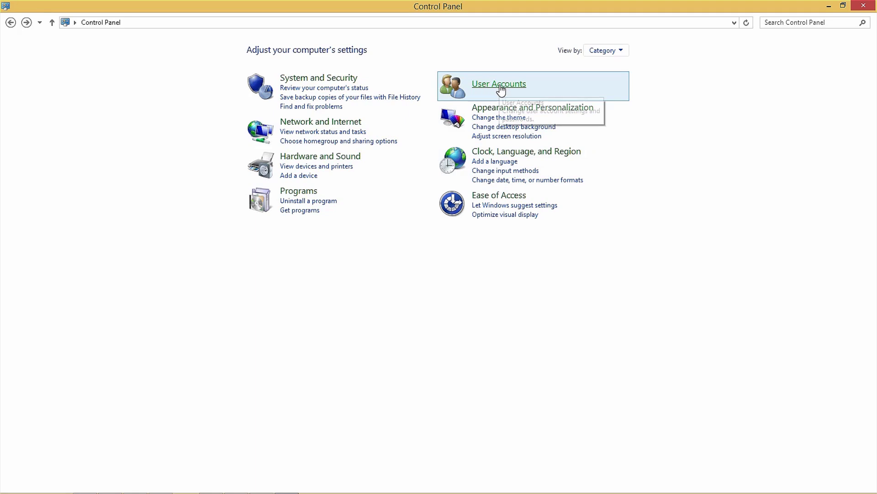
Step: Show the existing mail profiles from User Accounts > Mail in Control Panel
click(499, 85)
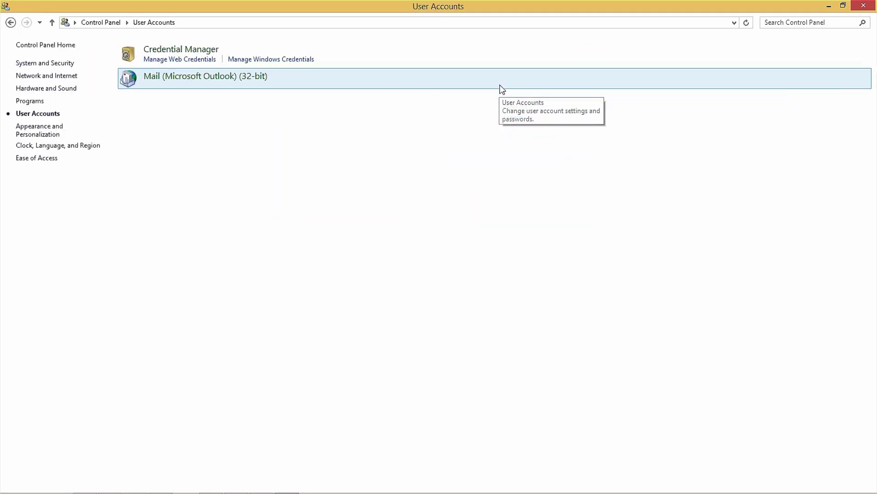
click(185, 80)
drag(313, 144, 457, 140)
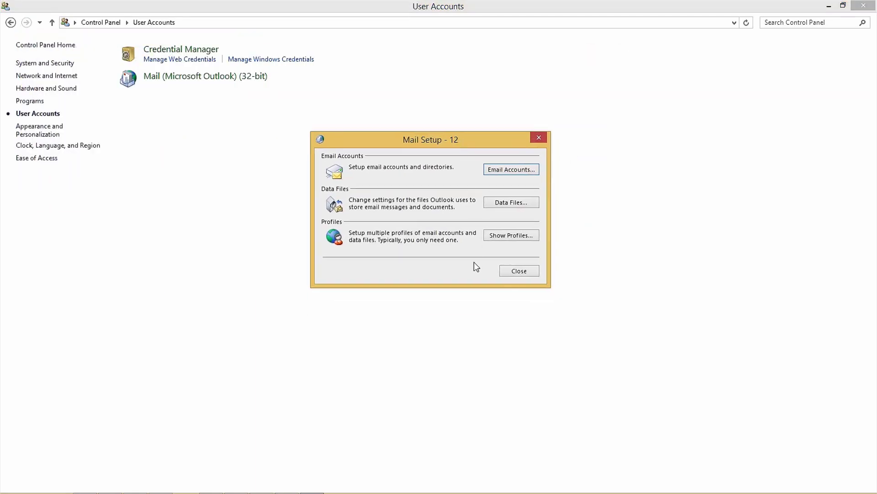
click(495, 238)
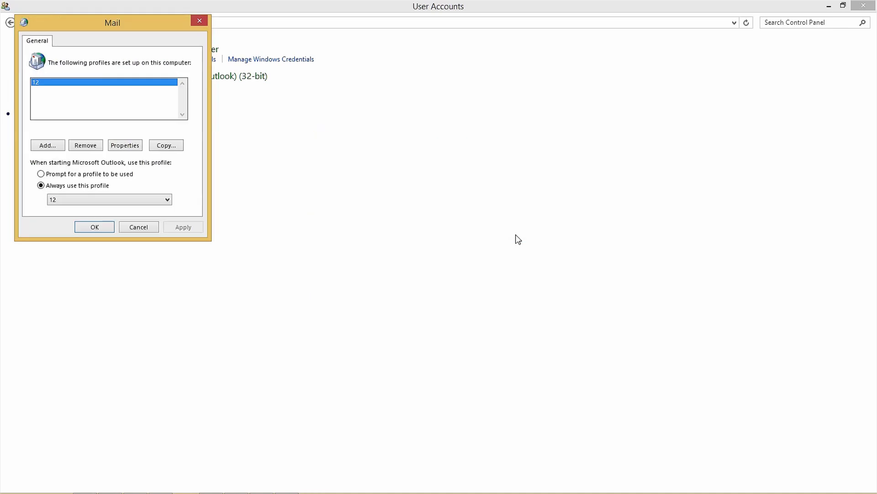
drag(156, 22, 497, 127)
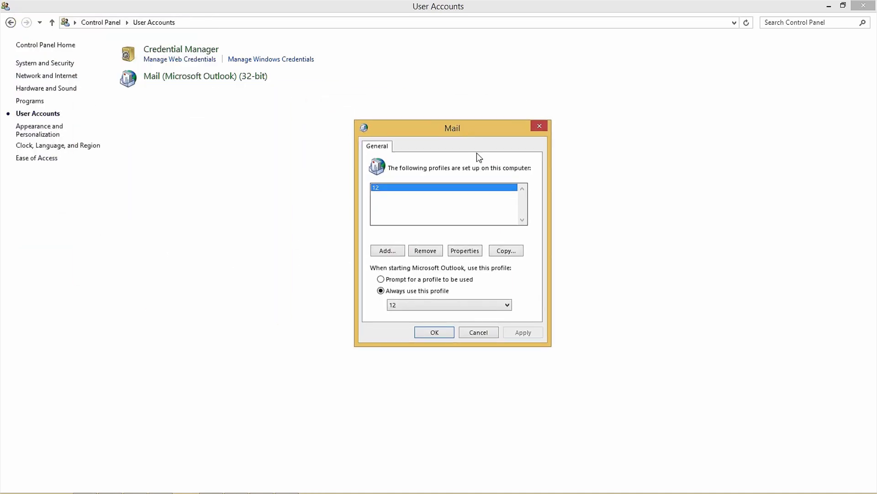
Step: Add a new mail profile and confirm its name
click(388, 251)
text(Rohit)
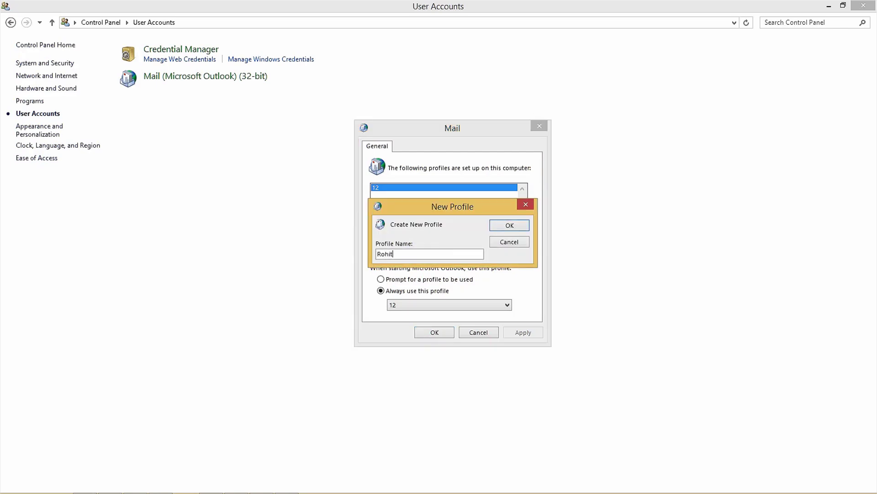
click(512, 226)
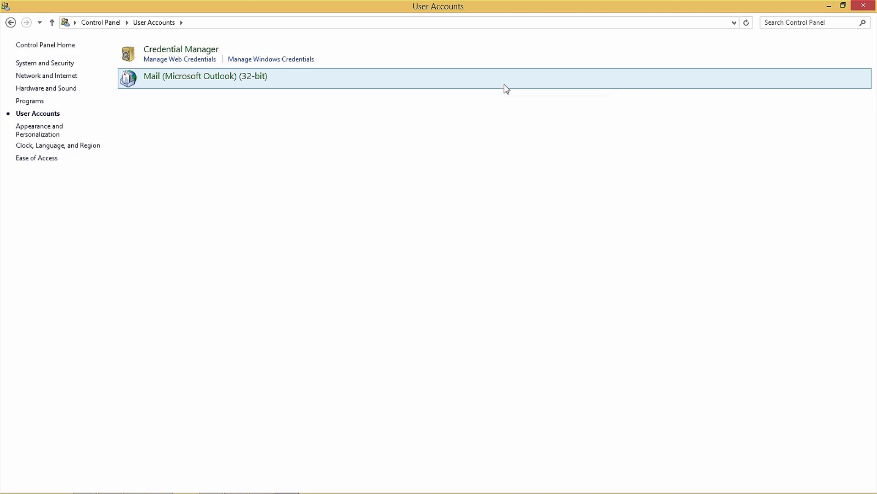
Step: Select the newly created profile in Show Profiles and view its properties
click(177, 81)
drag(208, 125, 436, 167)
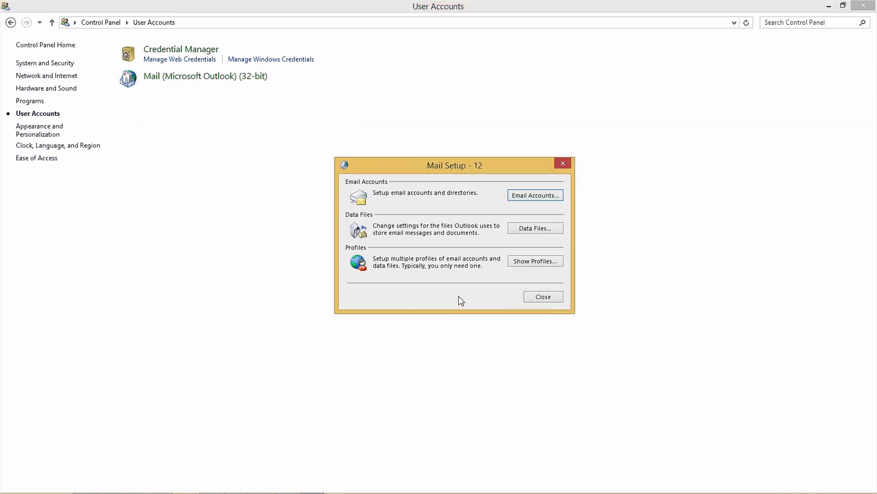
click(538, 264)
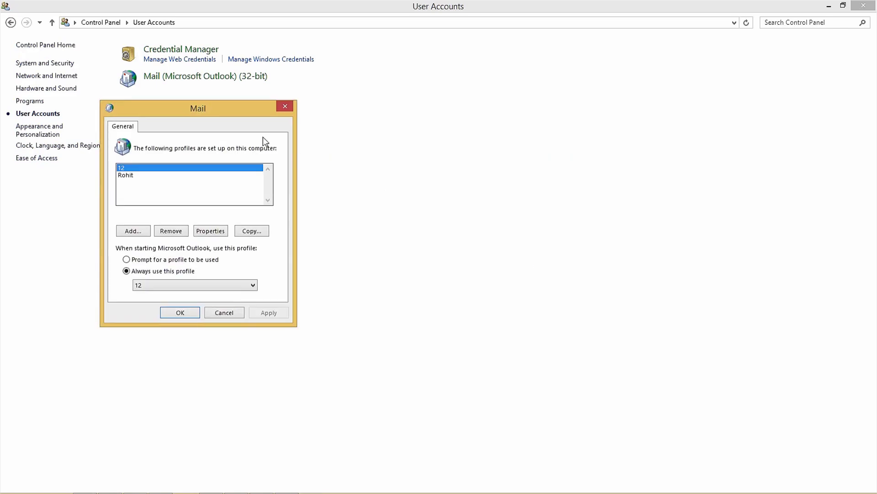
mouse_move(254, 111)
mouse_down()
mouse_move(354, 136)
mouse_move(464, 136)
mouse_up()
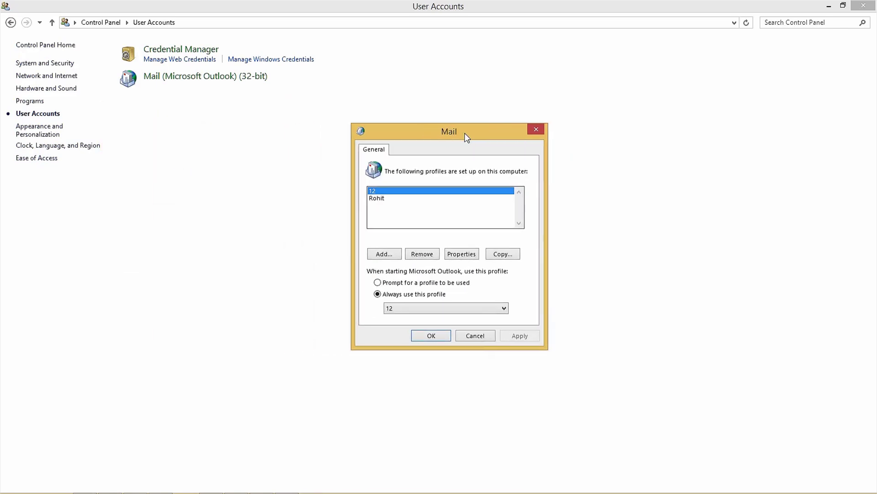
click(384, 199)
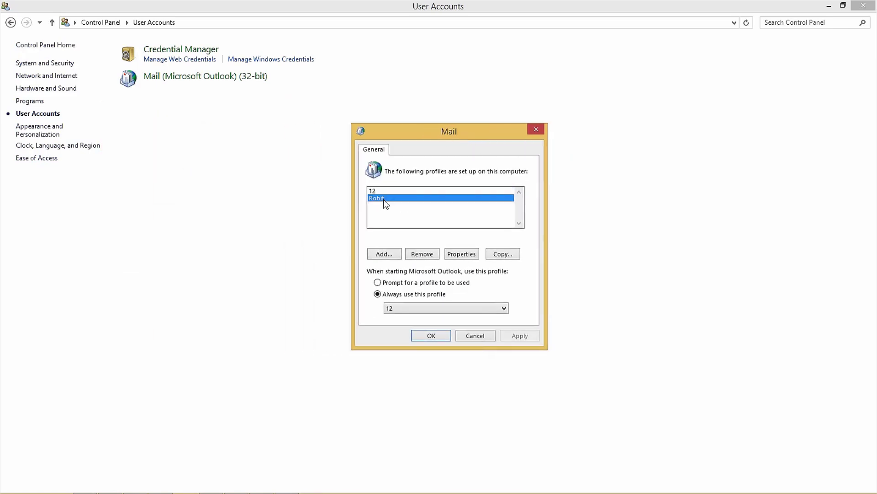
click(470, 257)
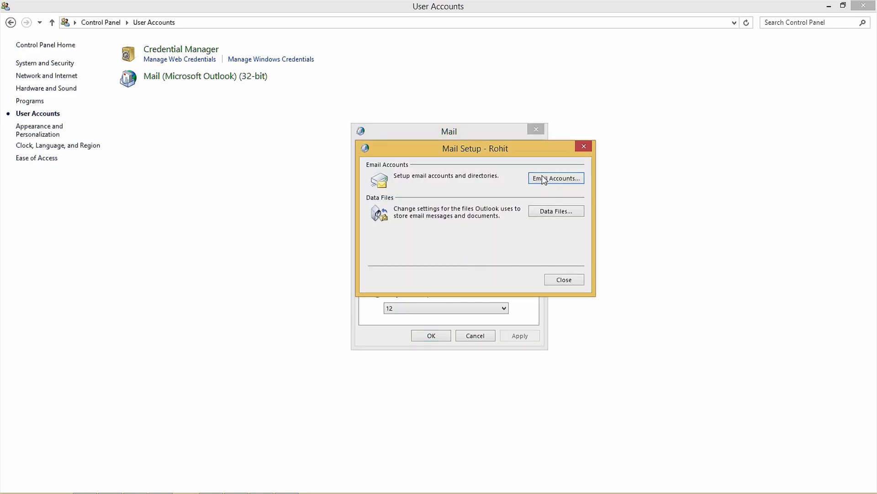
Step: Set the Outlook Data File as the new profile's default data file
click(556, 179)
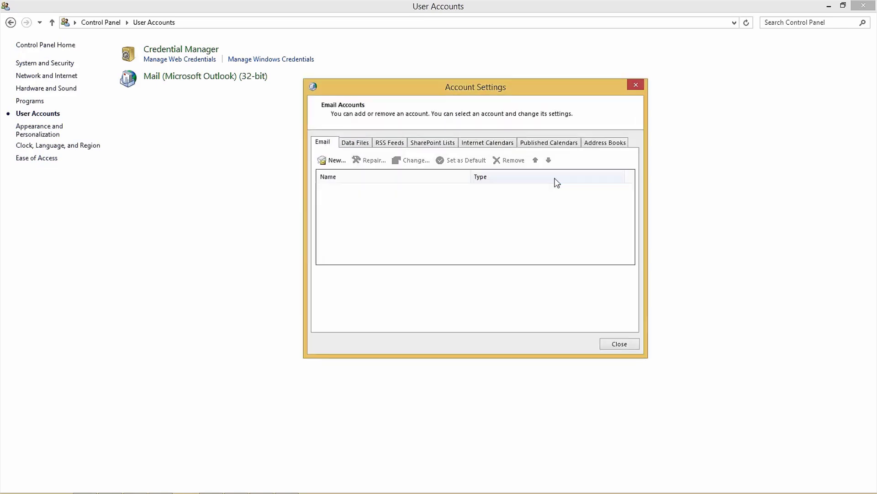
click(363, 148)
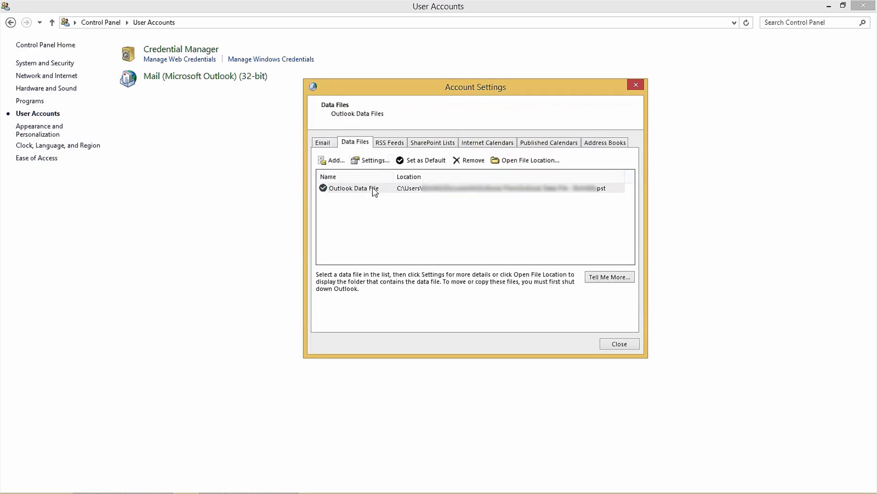
click(424, 189)
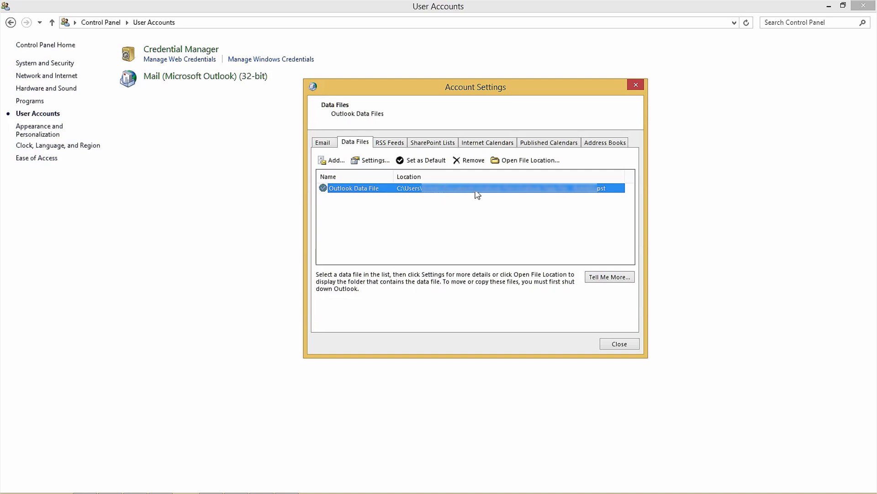
click(441, 167)
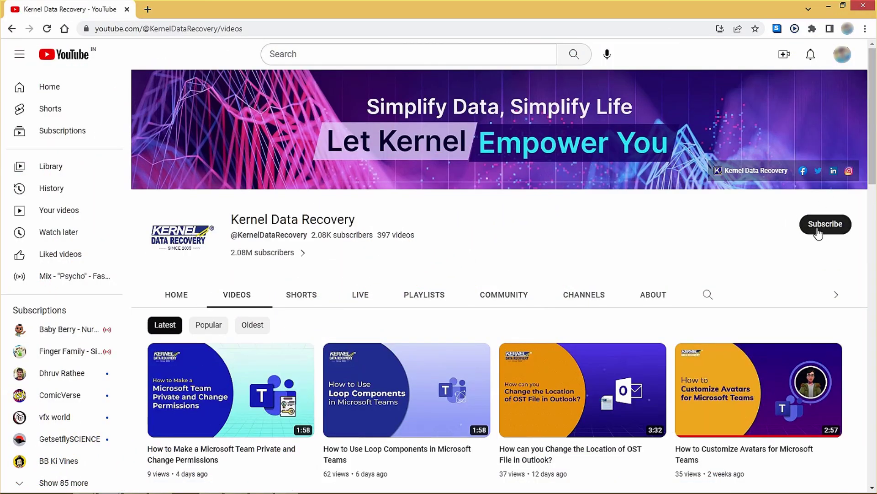
Step: Subscribe to the Kernel Data Recovery channel with All notifications
click(816, 235)
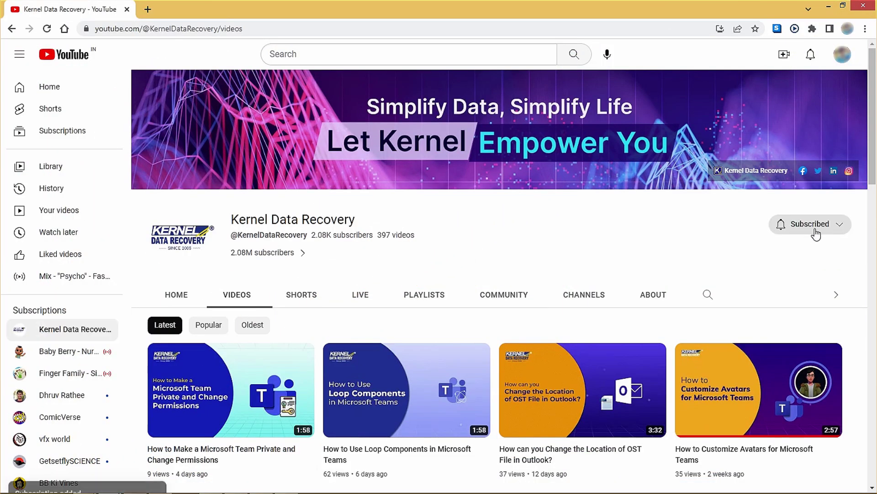
click(783, 233)
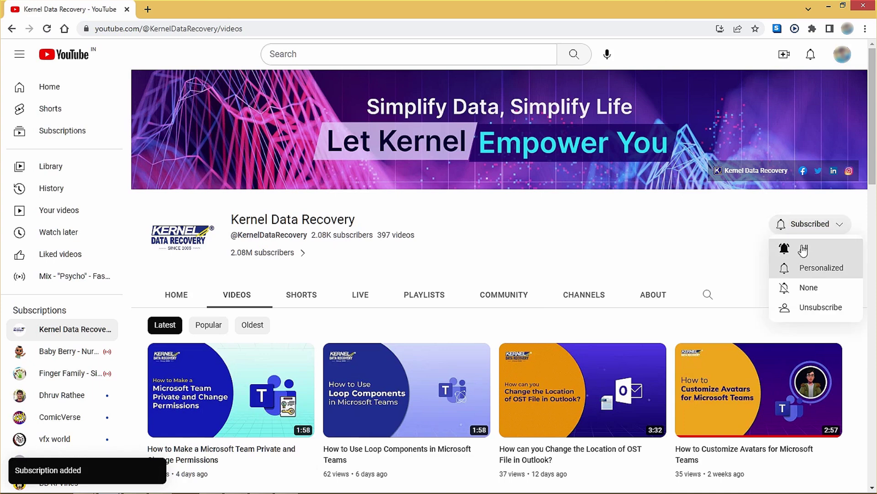
click(802, 249)
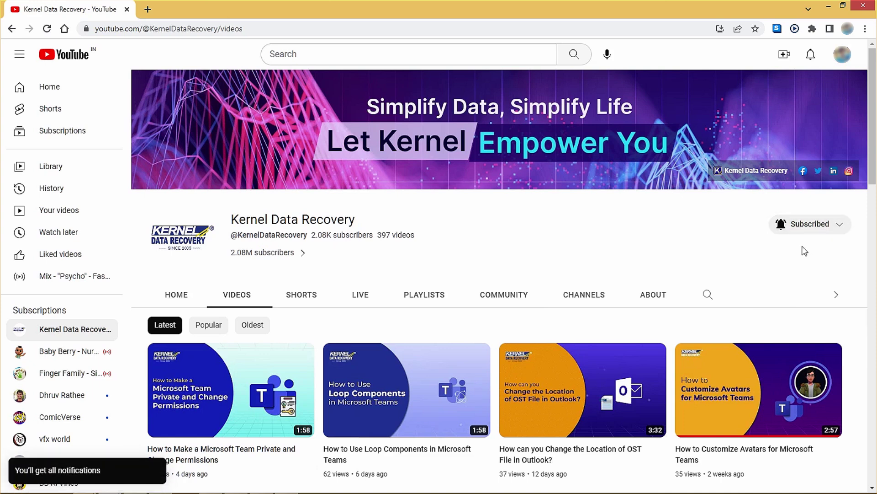